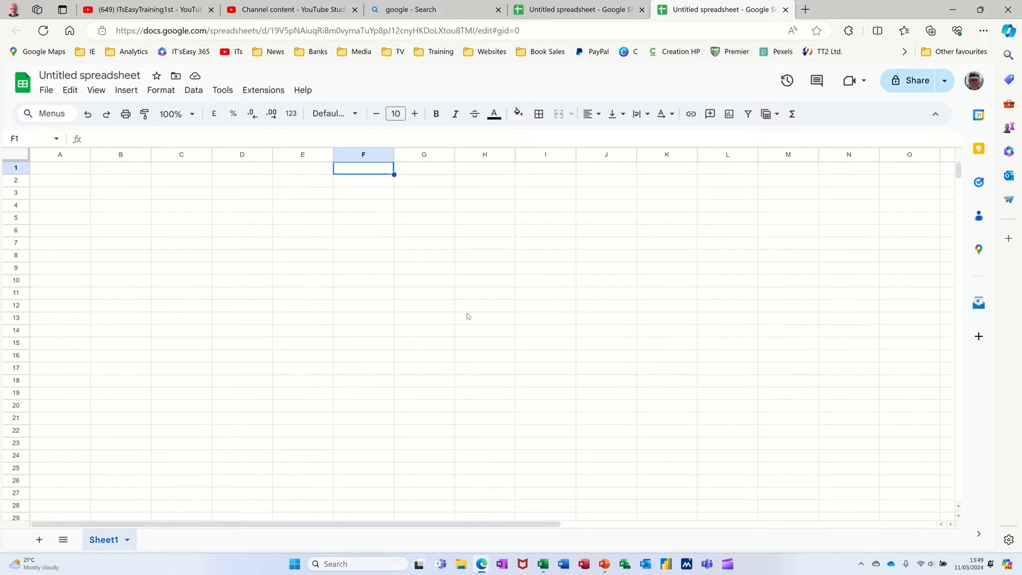
- Enter the formula =SEQUENCE(counta(H:H)) in cell F1 to number rows by the non-empty cells of column H
{"action": "type", "text": "=seq"}
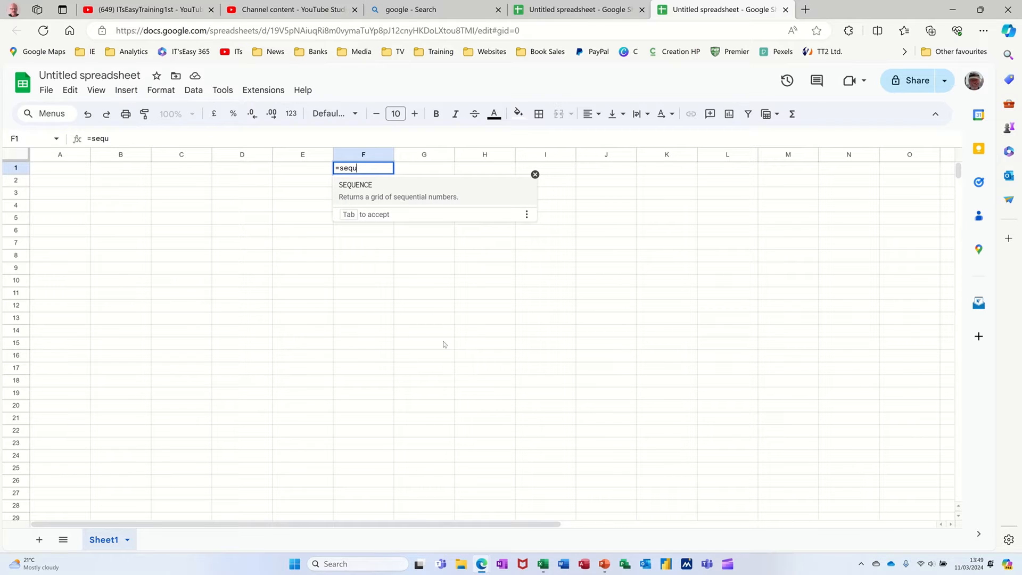
{"action": "type", "text": "u"}
{"action": "key", "text": "Tab"}
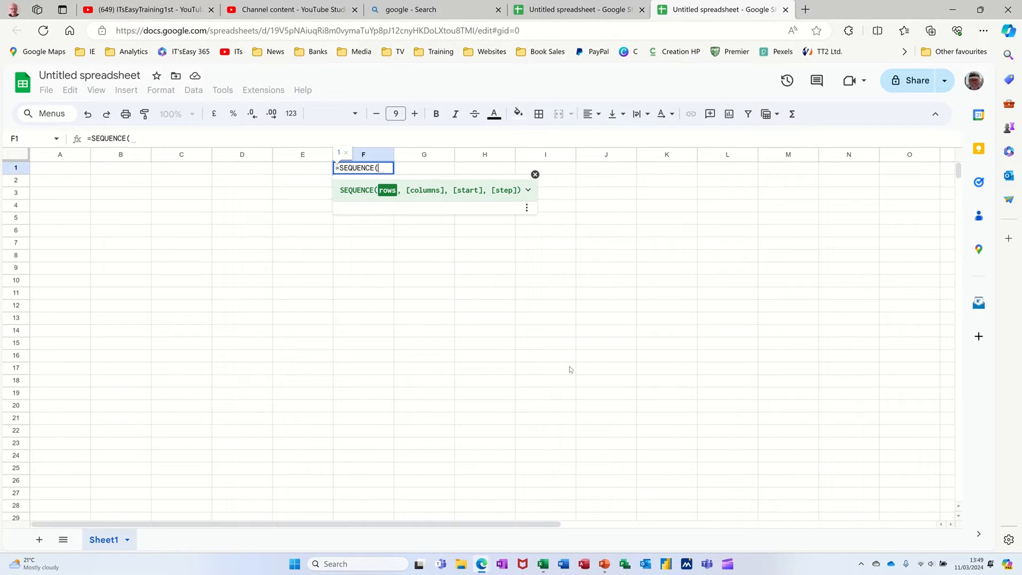
{"action": "type", "text": "cou"}
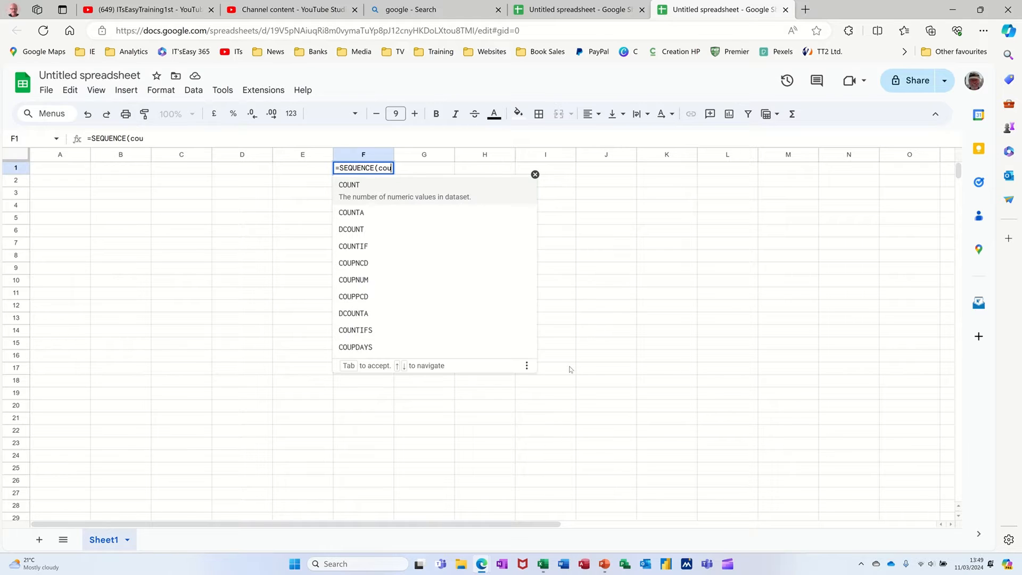
{"action": "type", "text": "nta("}
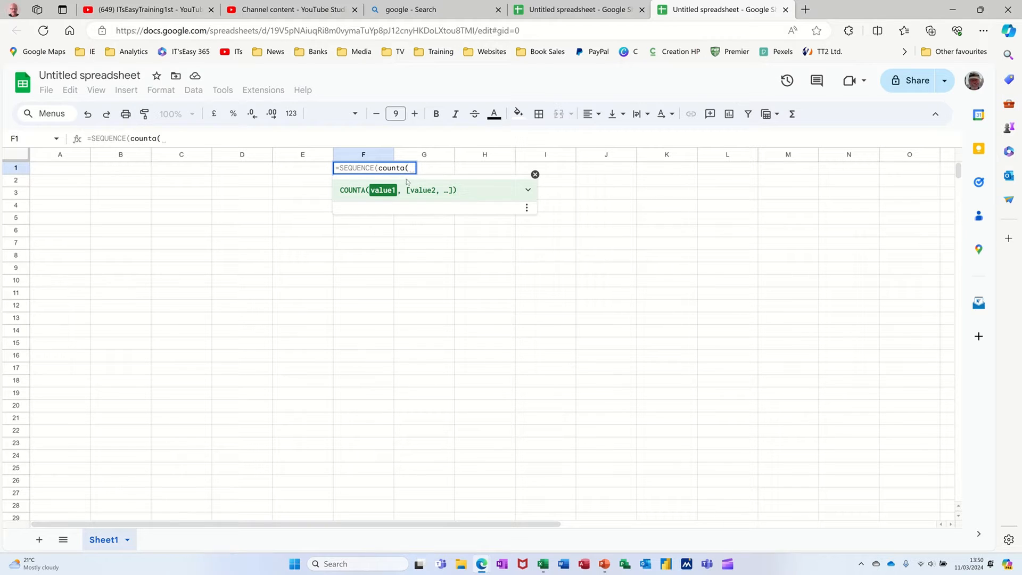
{"action": "left_click", "coordinate": [483, 158]}
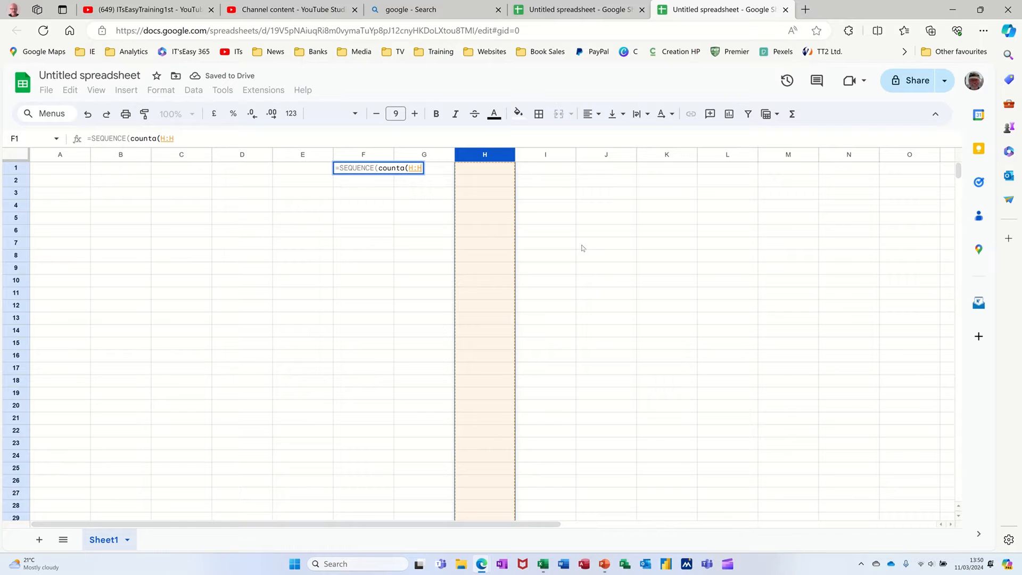
{"action": "type", "text": ")"}
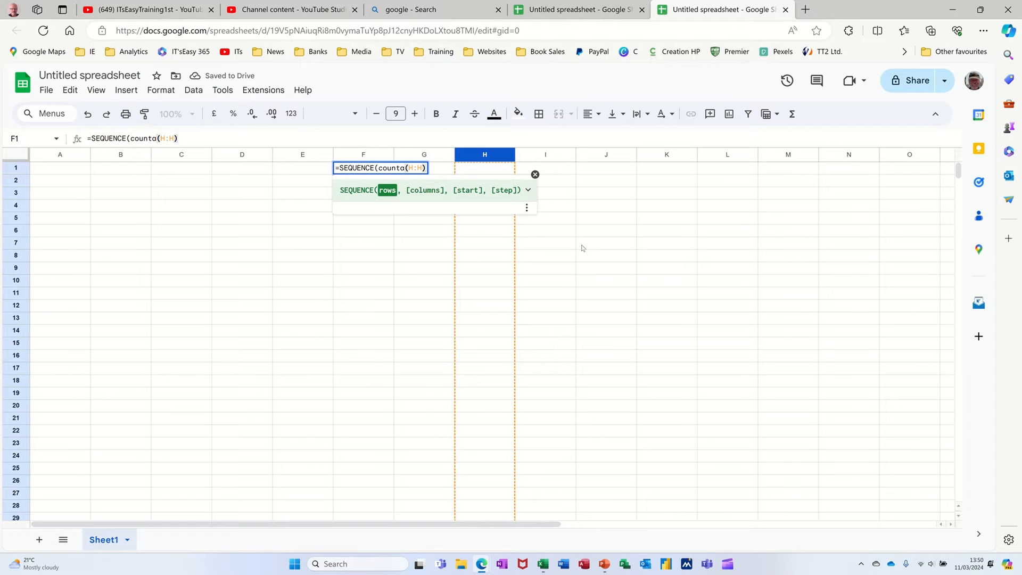
{"action": "type", "text": ")"}
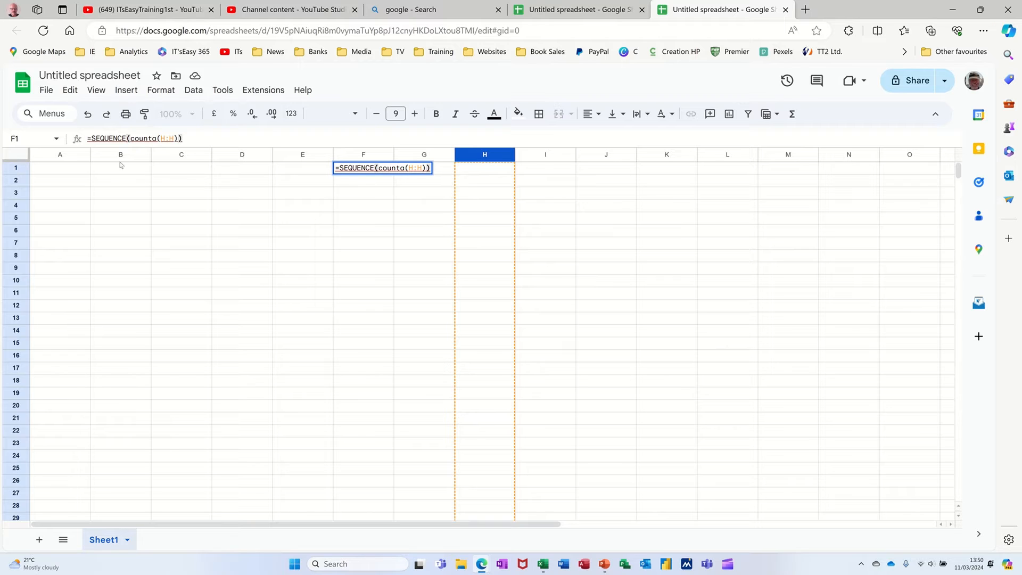
{"action": "key", "text": "Return"}
{"action": "left_click", "coordinate": [363, 170]}
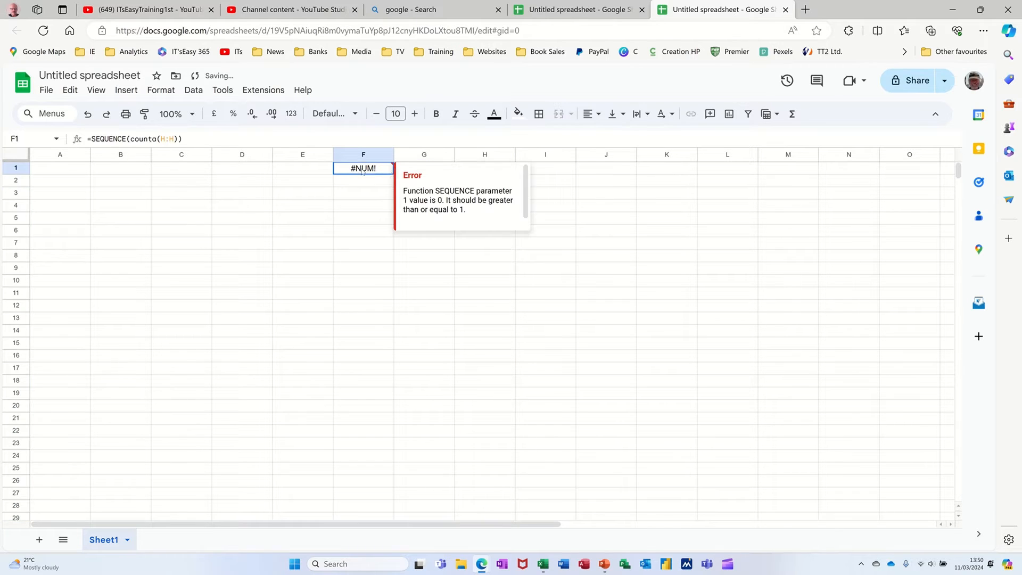
{"action": "left_click", "coordinate": [533, 216]}
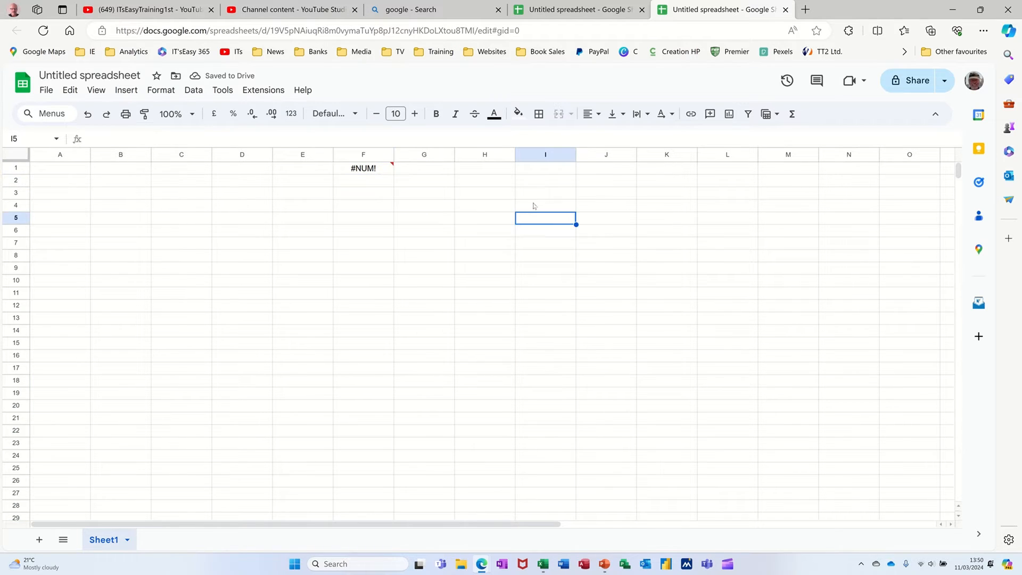
- Enter 1 in cell H1 and check the sequence formula in F1
{"action": "left_click", "coordinate": [488, 169]}
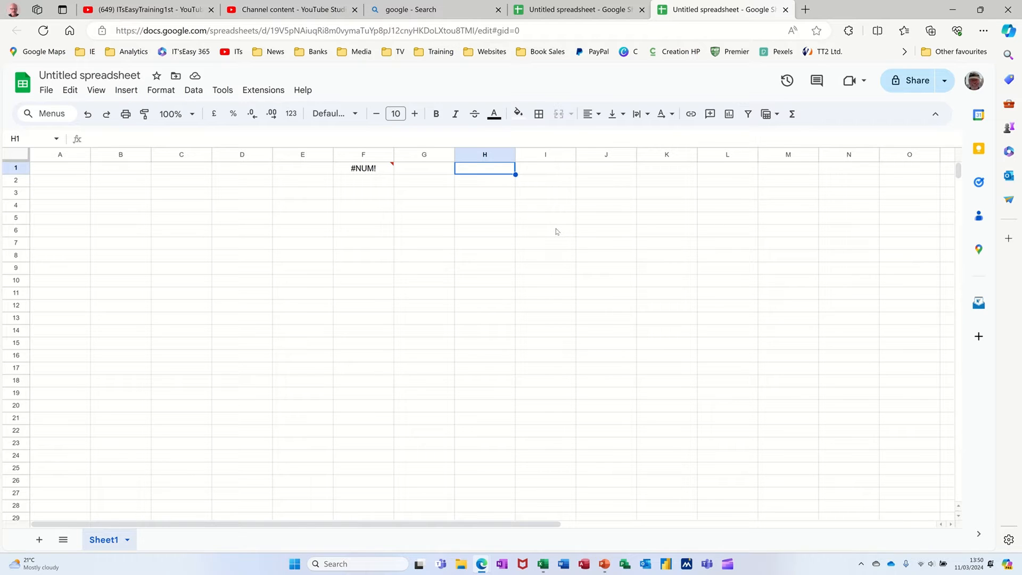
{"action": "type", "text": "1"}
{"action": "left_click", "coordinate": [512, 210]}
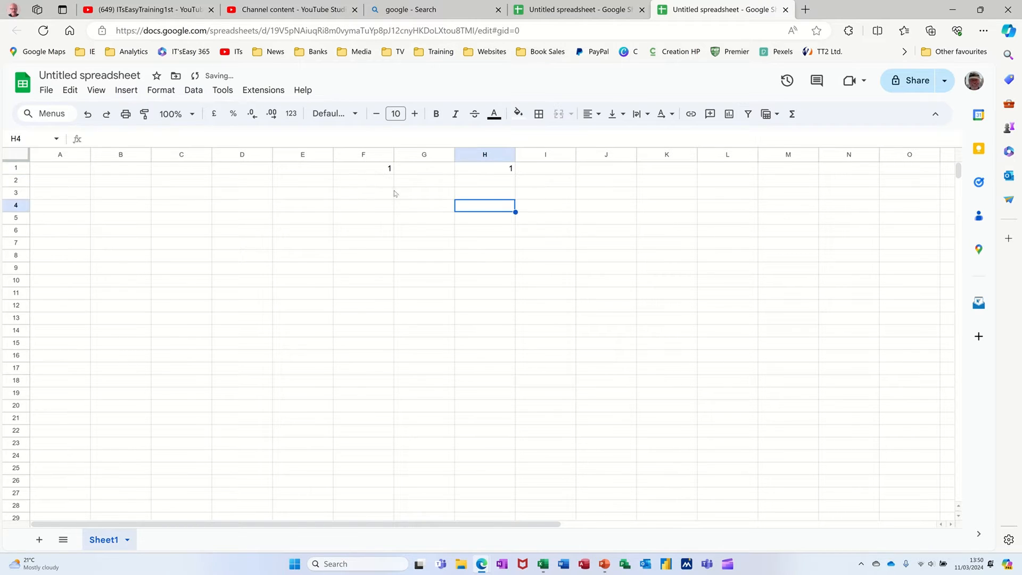
{"action": "left_click", "coordinate": [362, 175]}
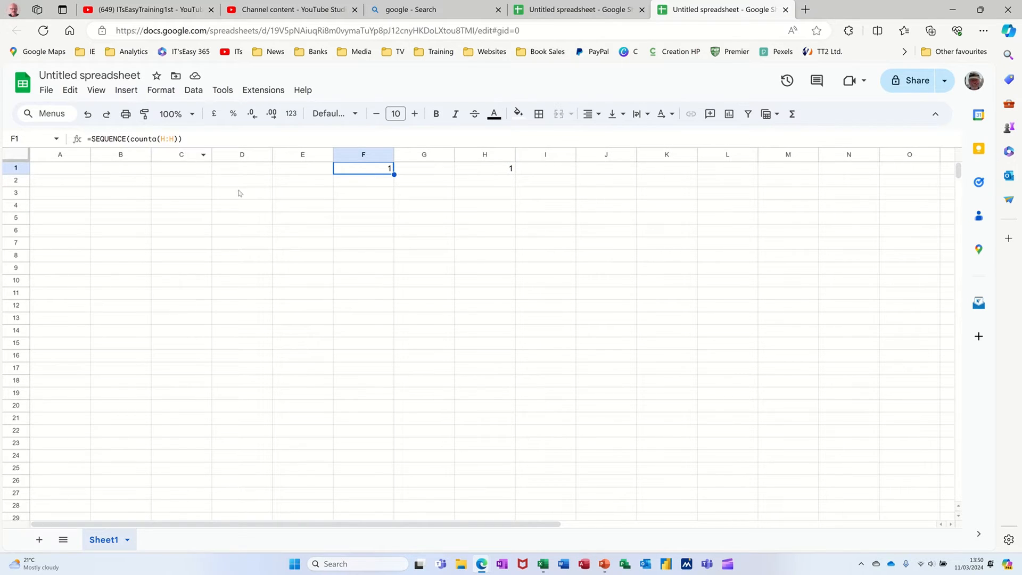
- Enter the same sample first name in cells H1 and H2
{"action": "left_click", "coordinate": [484, 169]}
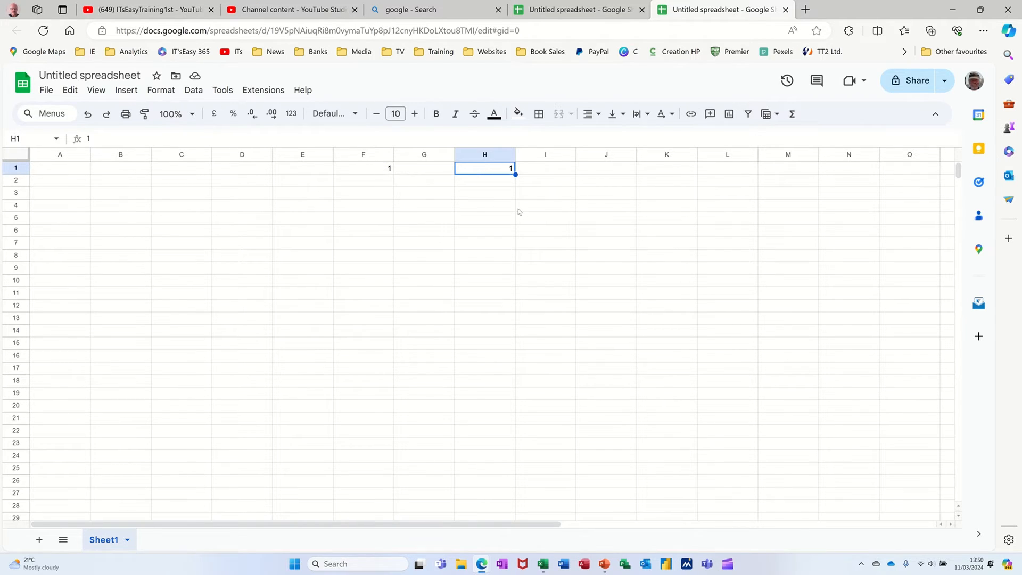
{"action": "type", "text": "steve"}
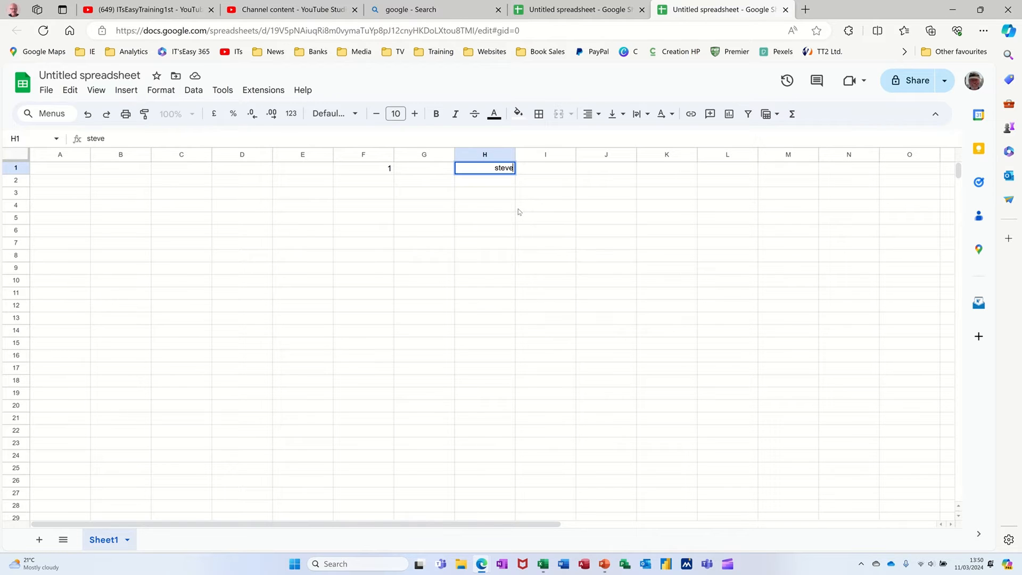
{"action": "key", "text": "Return"}
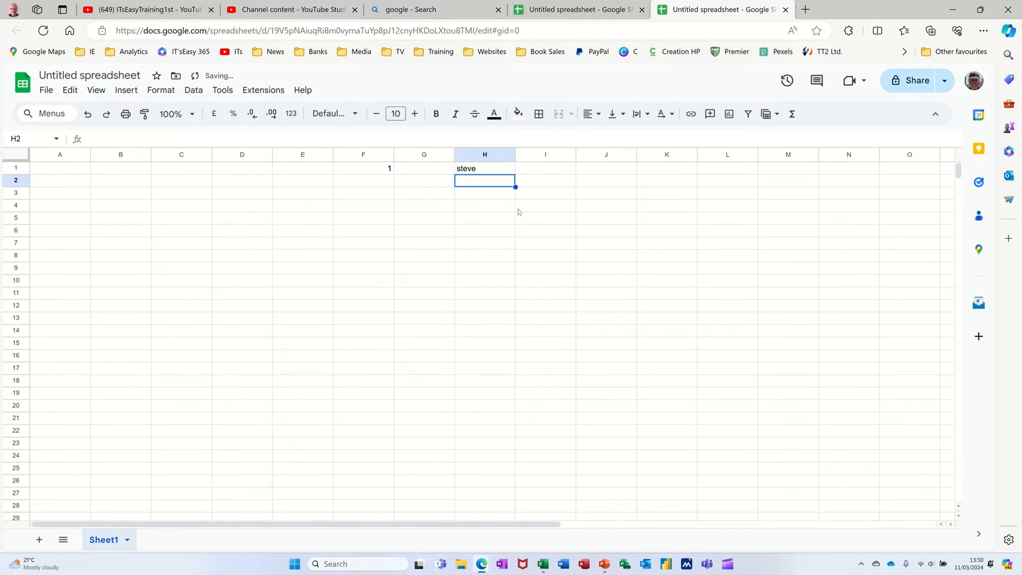
{"action": "type", "text": "steve"}
{"action": "key", "text": "Return"}
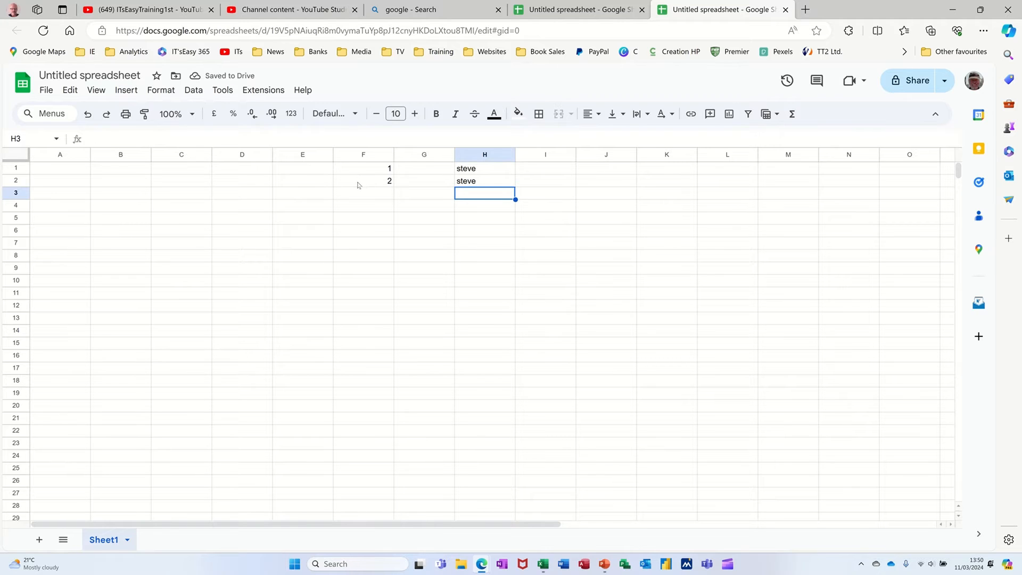
- Apply the custom number format "UK" 0 to the whole of column F
{"action": "left_click", "coordinate": [362, 155]}
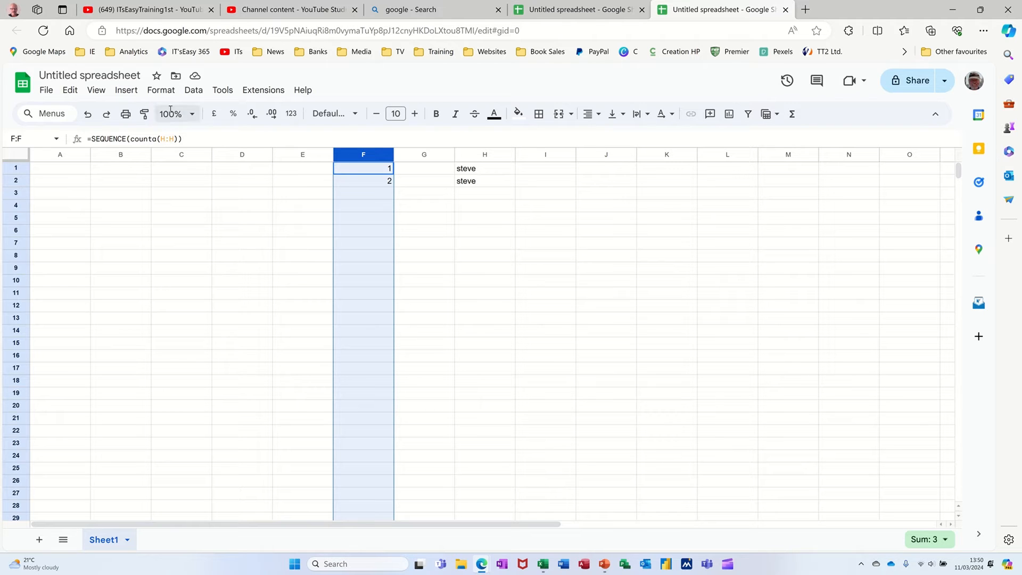
{"action": "left_click", "coordinate": [163, 90]}
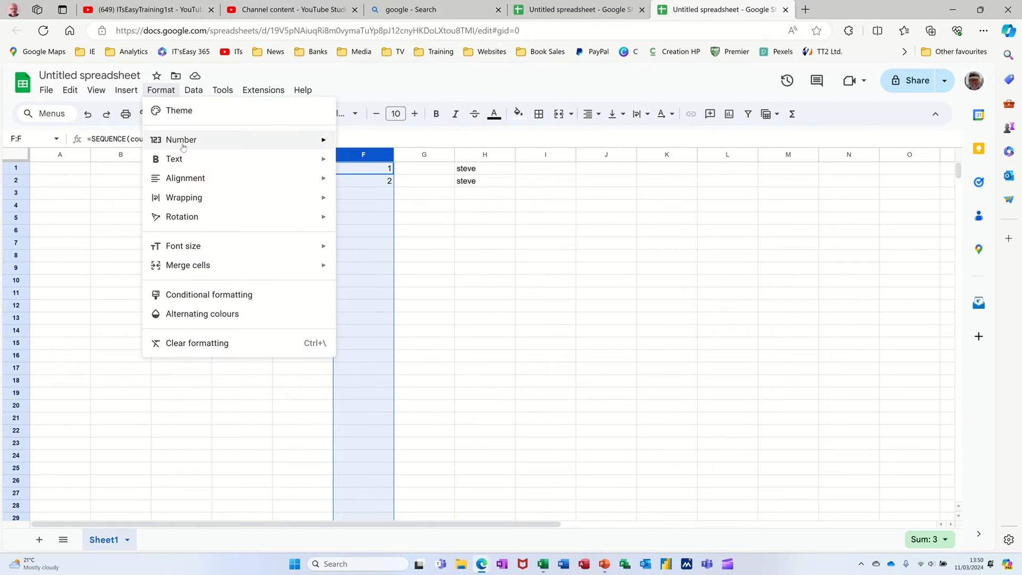
{"action": "mouse_move", "coordinate": [215, 145]}
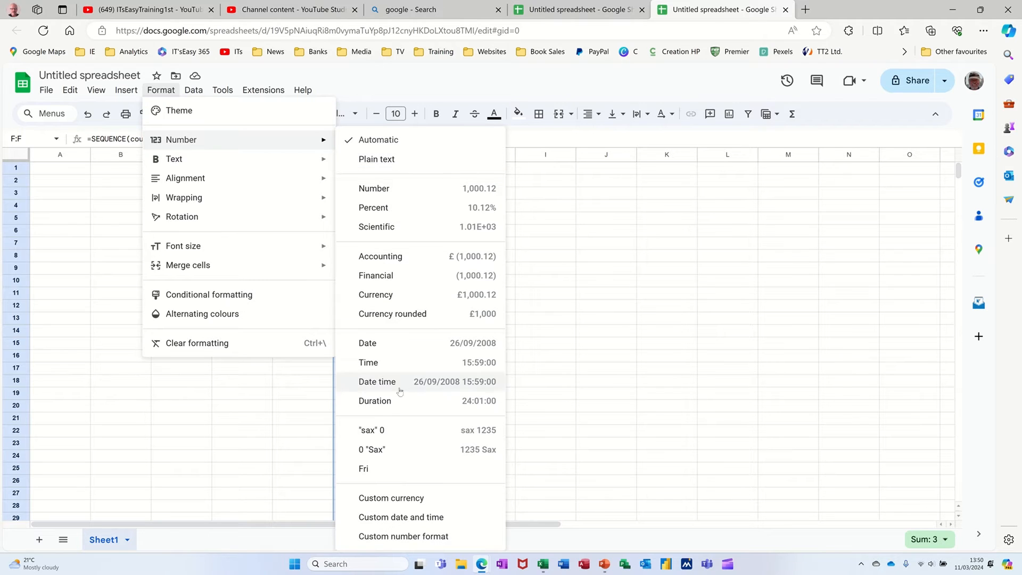
{"action": "left_click", "coordinate": [376, 537]}
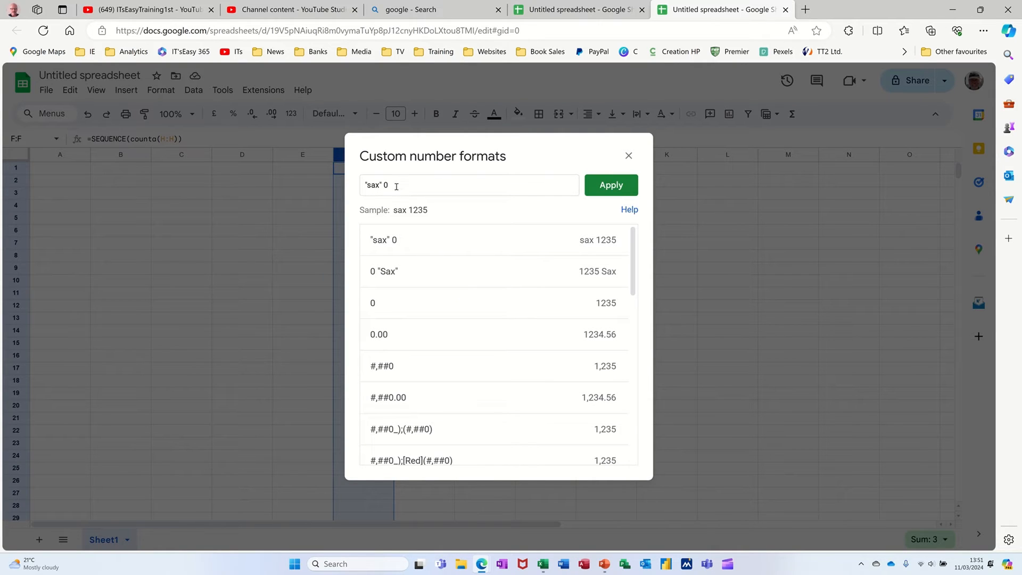
{"action": "left_click", "coordinate": [391, 308]}
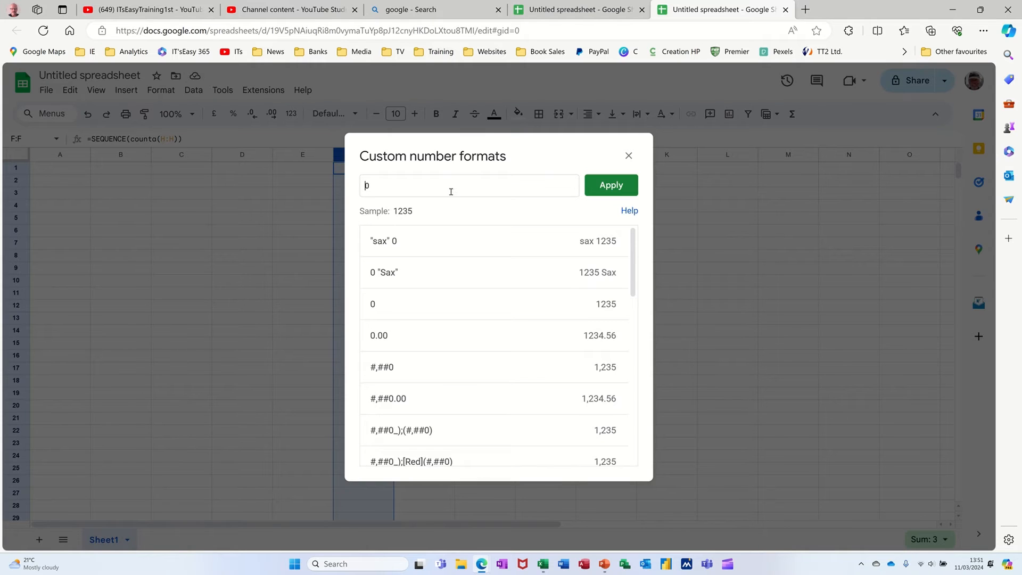
{"action": "type", "text": "\"UK"}
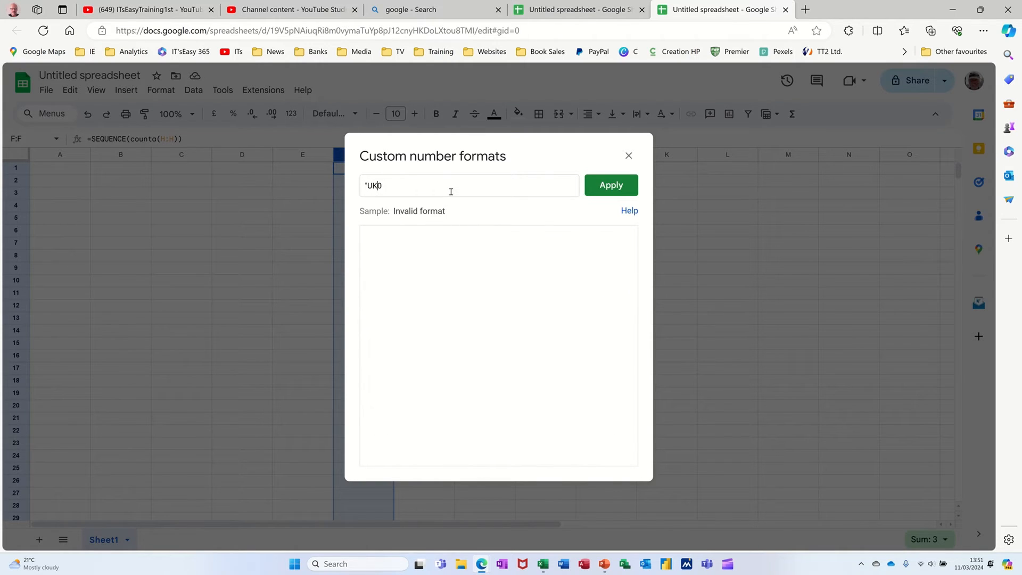
{"action": "type", "text": "\""}
{"action": "left_click", "coordinate": [605, 190]}
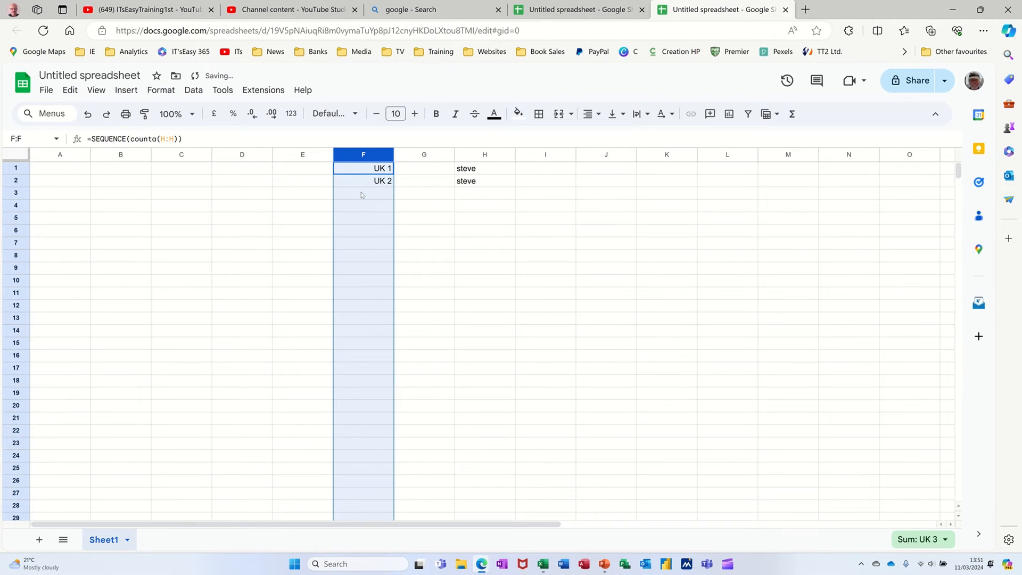
- Enter 1 in each of the cells H3 to H8 to extend the numbering
{"action": "left_click", "coordinate": [468, 196]}
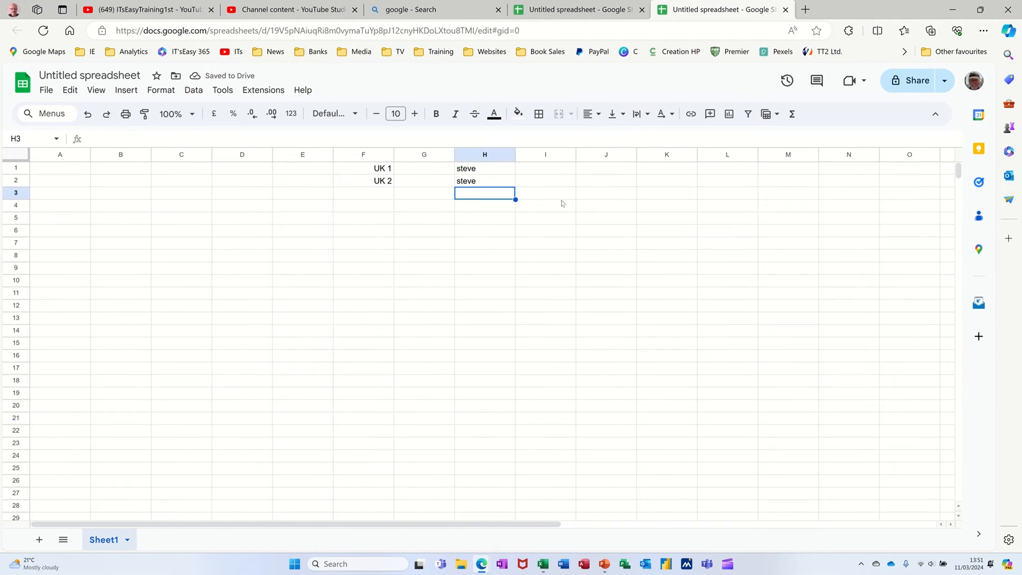
{"action": "type", "text": "1 1 1 1 1 1"}
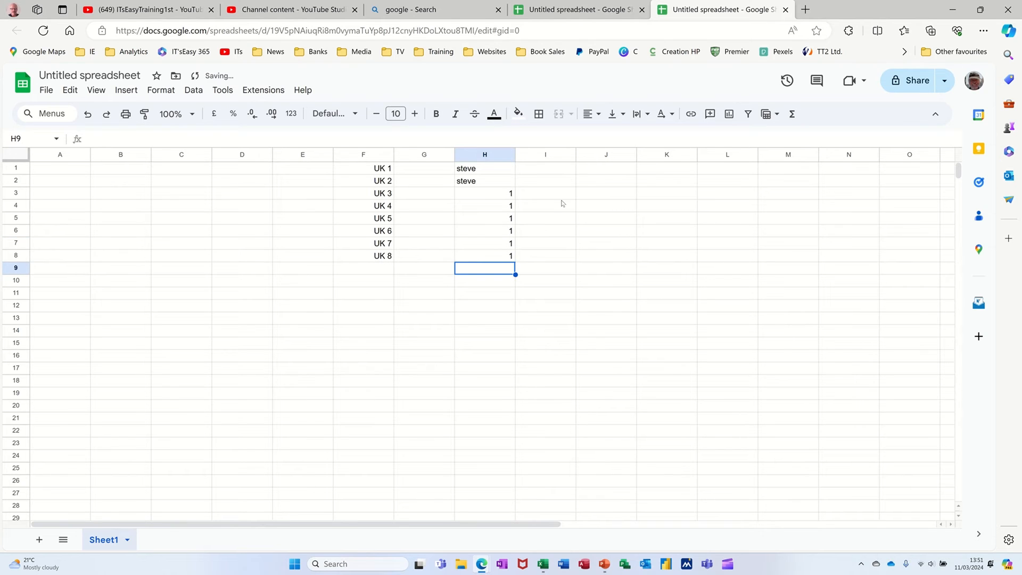
- Apply the saved custom number format "UK" 0 to the whole of column J
{"action": "left_click", "coordinate": [595, 154]}
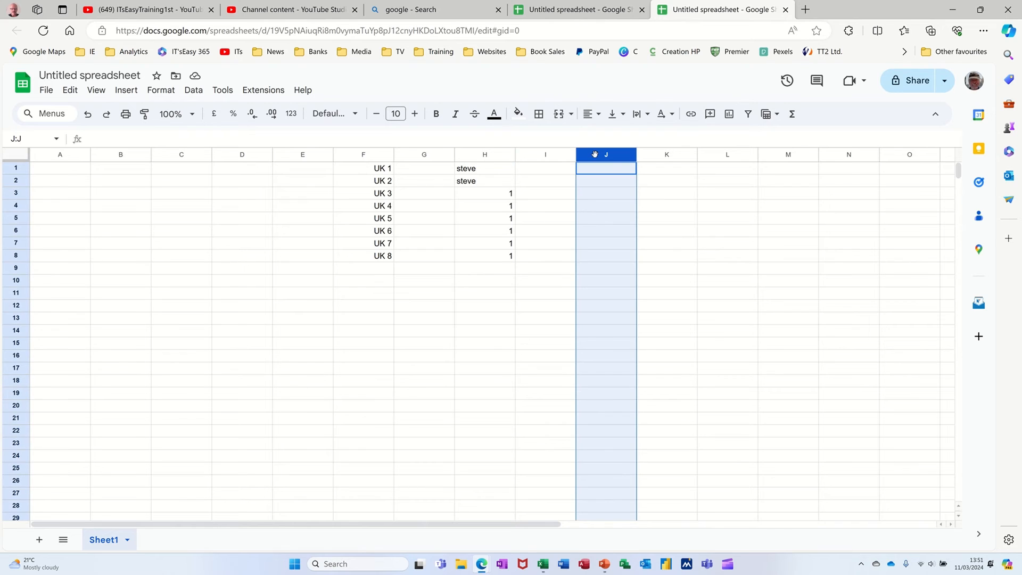
{"action": "left_click", "coordinate": [161, 90]}
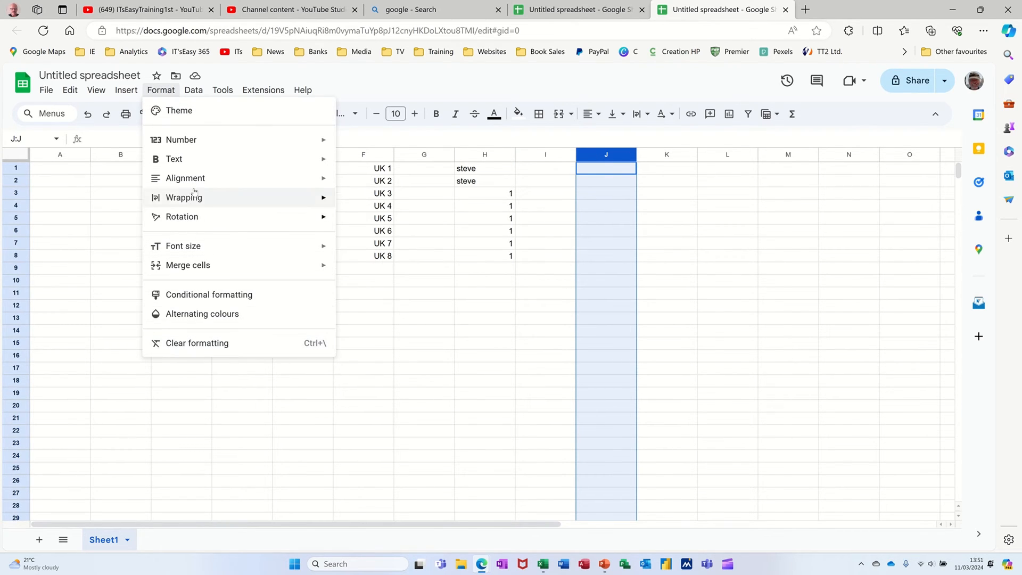
{"action": "mouse_move", "coordinate": [228, 145]}
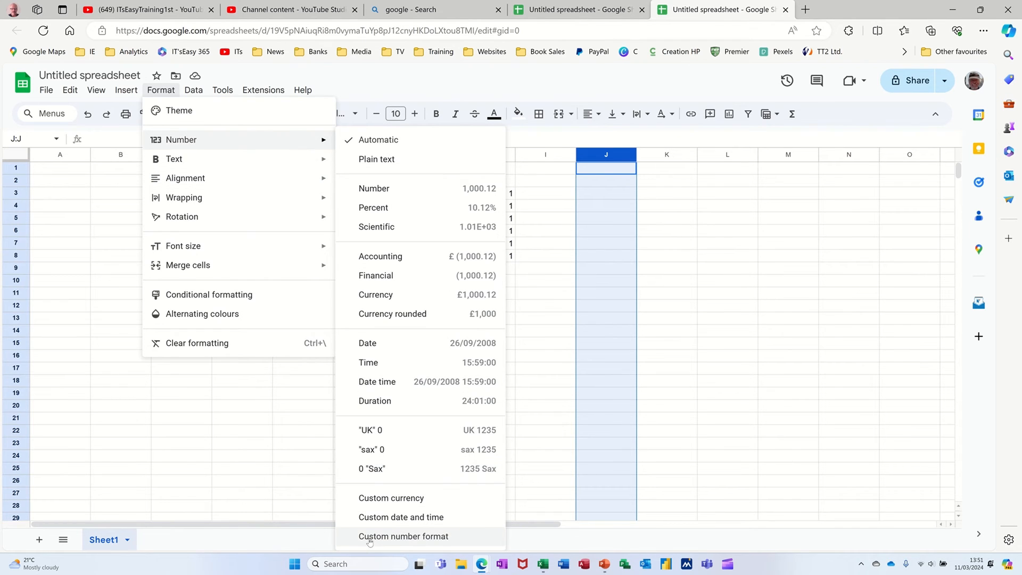
{"action": "left_click", "coordinate": [403, 536]}
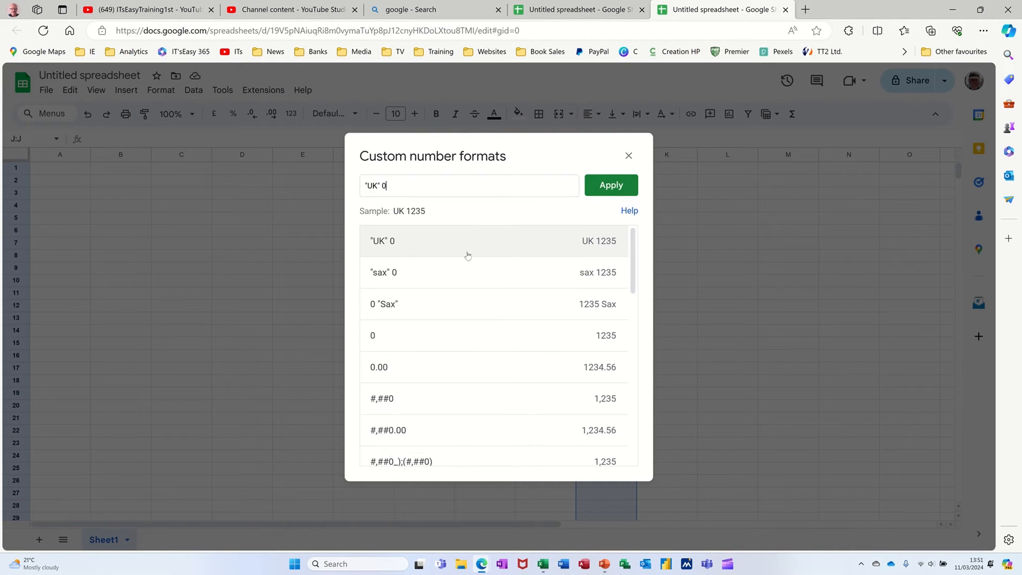
{"action": "left_click", "coordinate": [607, 192]}
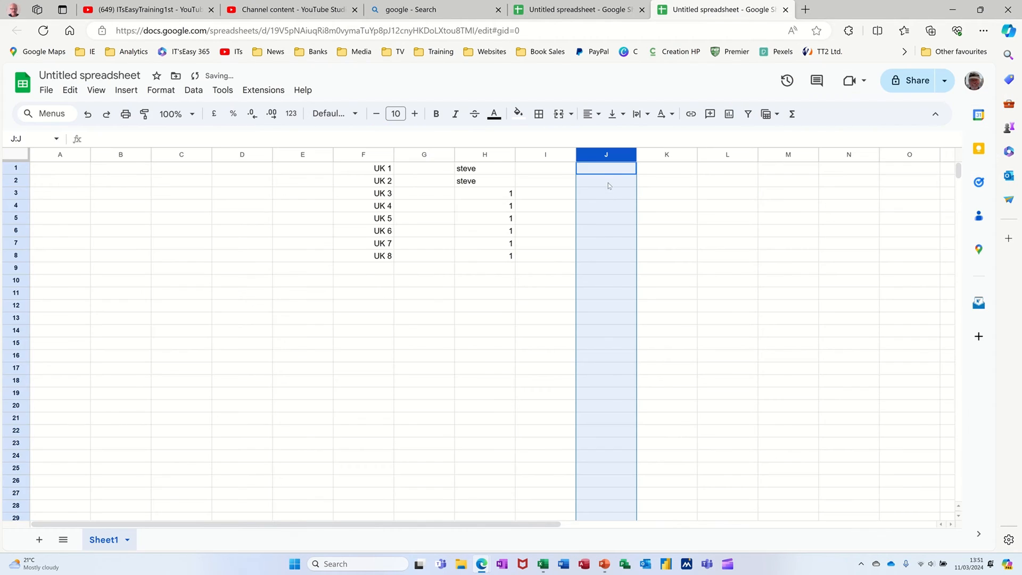
- Enter the sample first name in J1 and 1 in J2, and check the underlying value of J2
{"action": "left_click", "coordinate": [603, 171]}
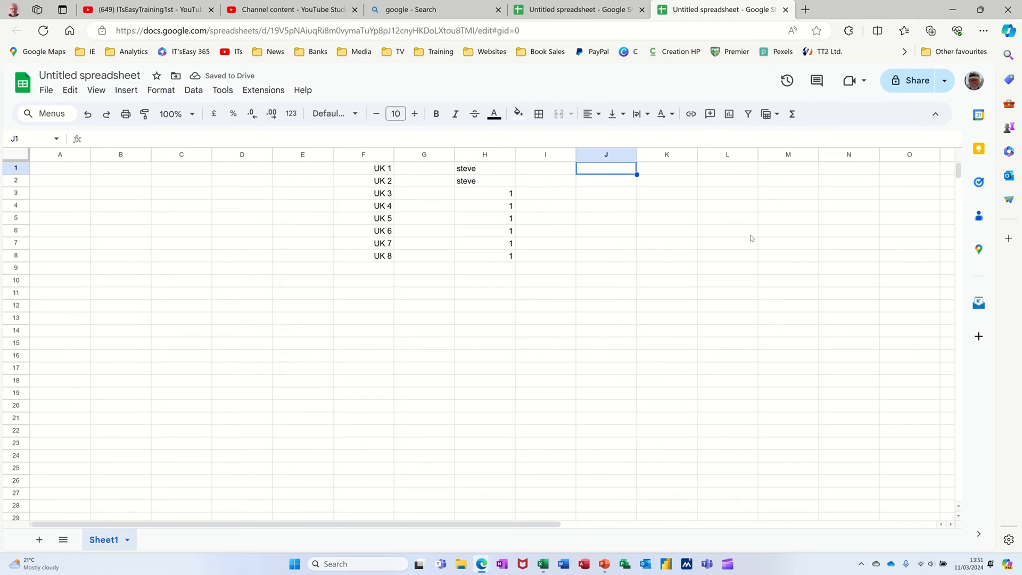
{"action": "type", "text": "steve"}
{"action": "key", "text": "Return"}
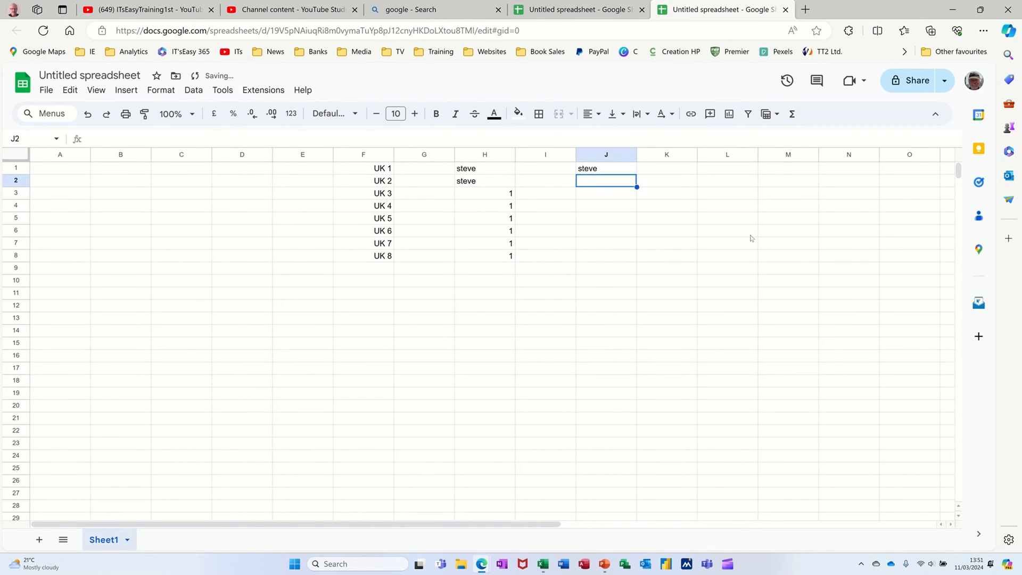
{"action": "type", "text": "1"}
{"action": "key", "text": "Return"}
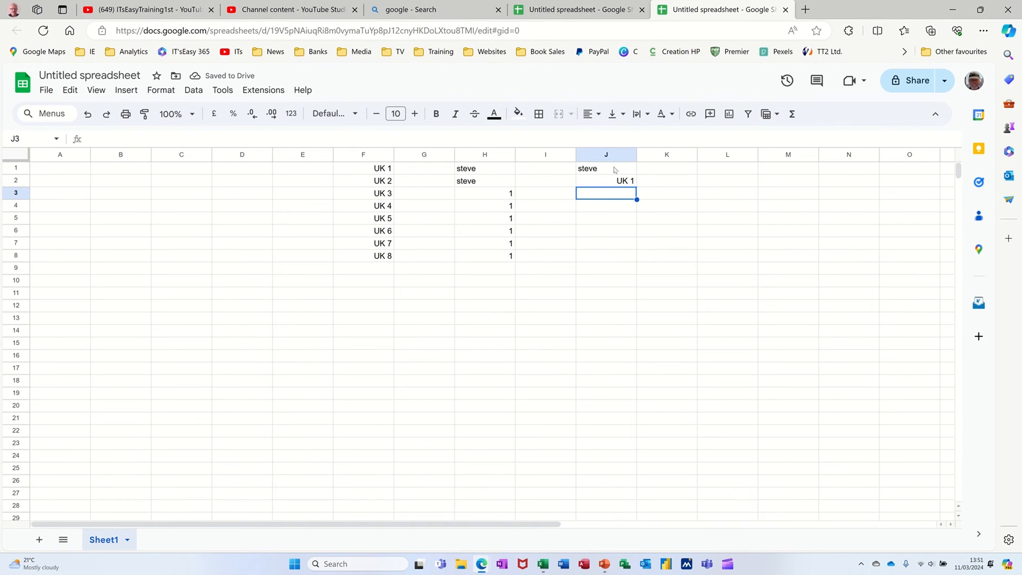
{"action": "left_click", "coordinate": [606, 184]}
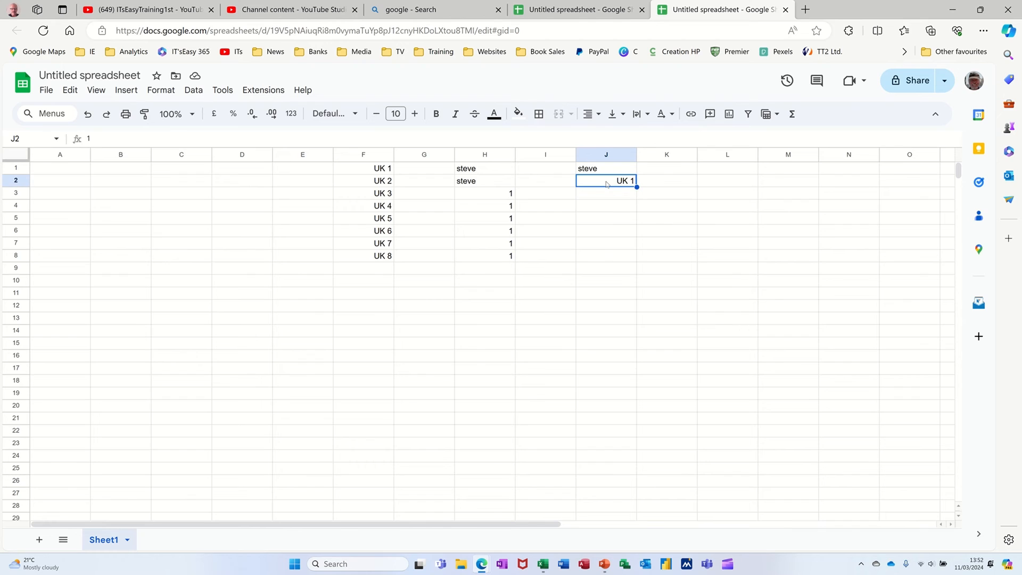
{"action": "left_click", "coordinate": [605, 197]}
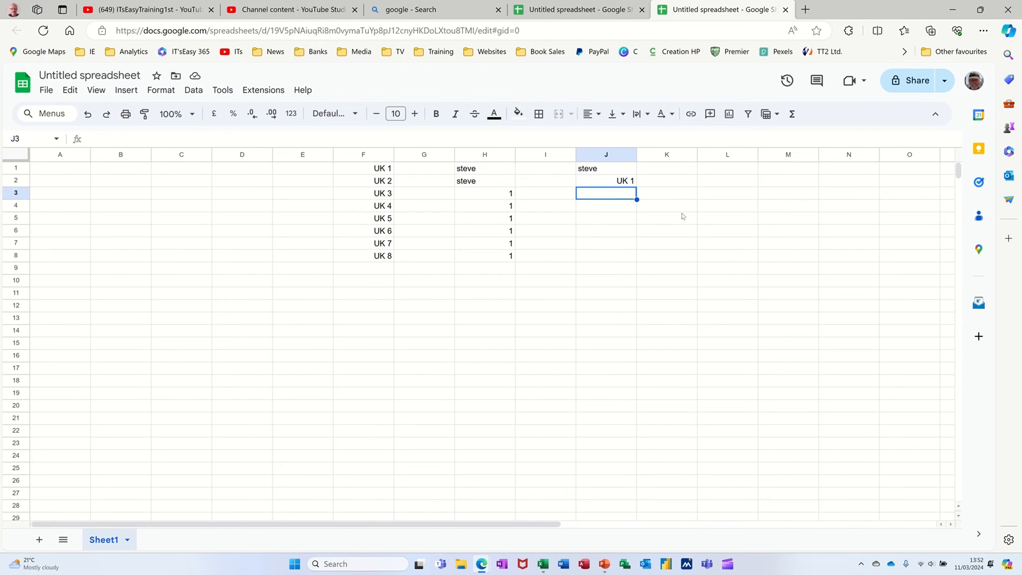
- Enter 2, 3 and 4 in cells J3 to J5 to continue the UK numbering
{"action": "type", "text": "2"}
{"action": "key", "text": "Return"}
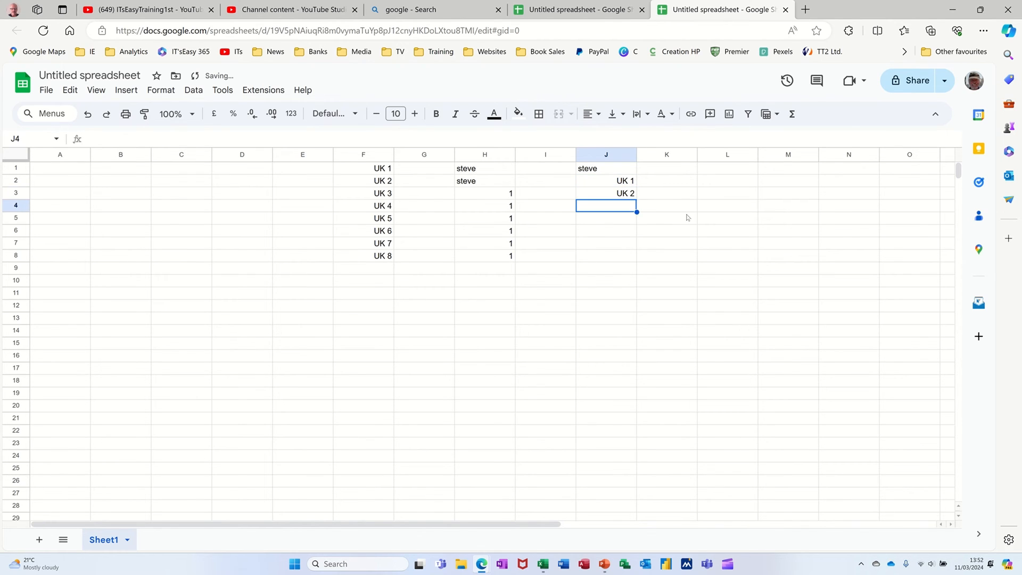
{"action": "type", "text": "3"}
{"action": "key", "text": "Return"}
{"action": "type", "text": "4"}
{"action": "key", "text": "Return"}
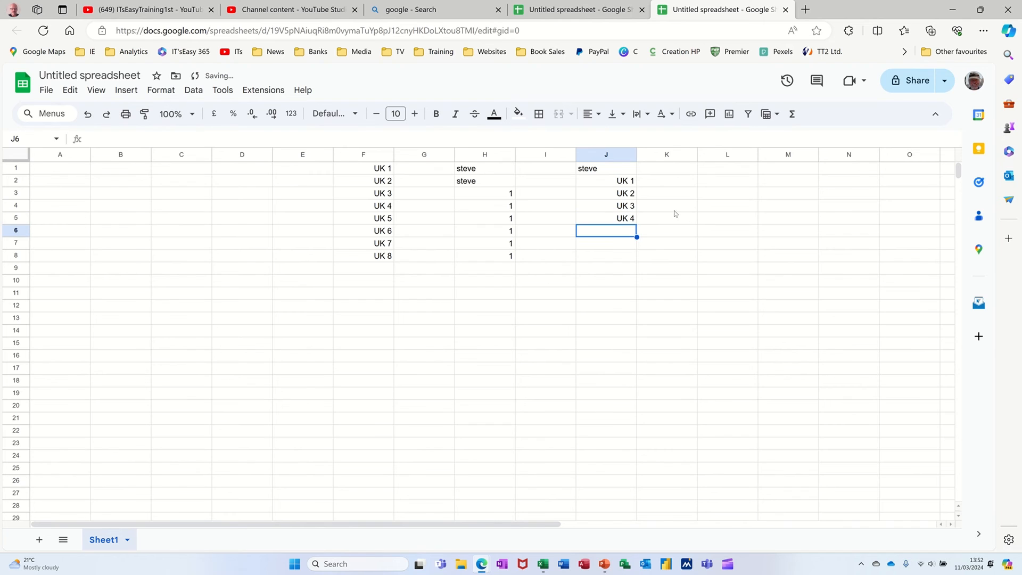
- Review the list of custom number formats available for column J without applying a different one
{"action": "left_click", "coordinate": [597, 154]}
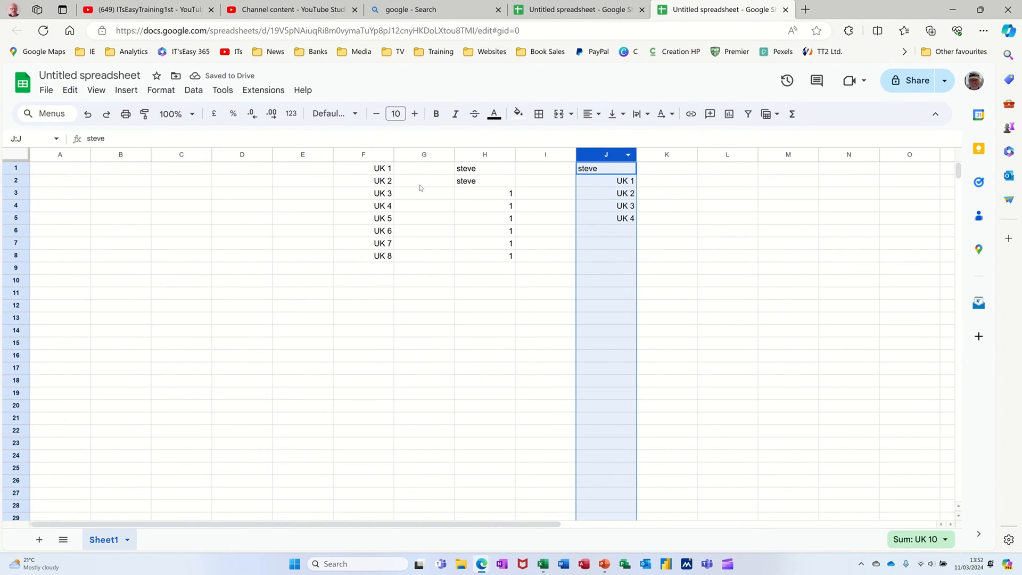
{"action": "left_click", "coordinate": [162, 90]}
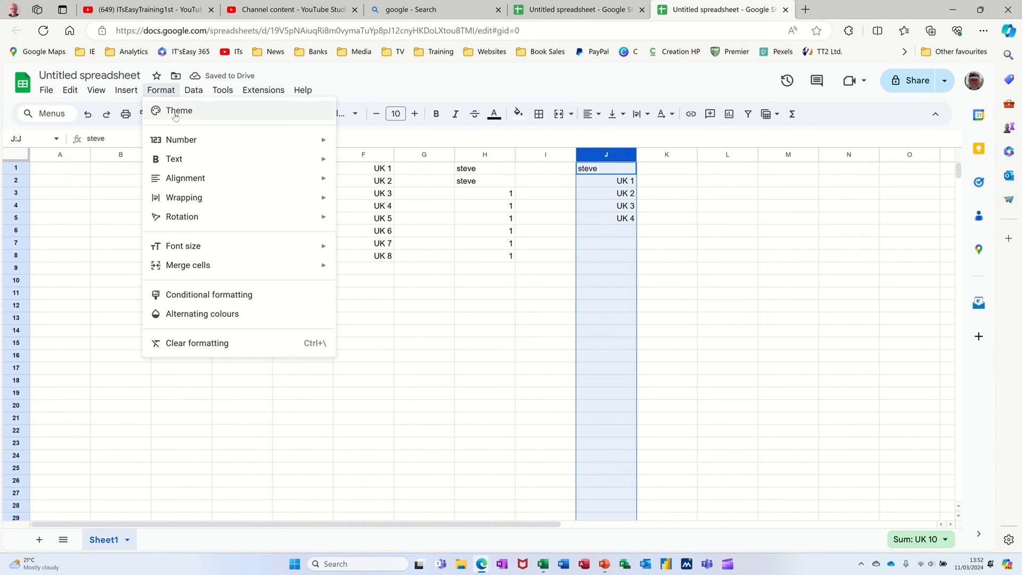
{"action": "mouse_move", "coordinate": [189, 139]}
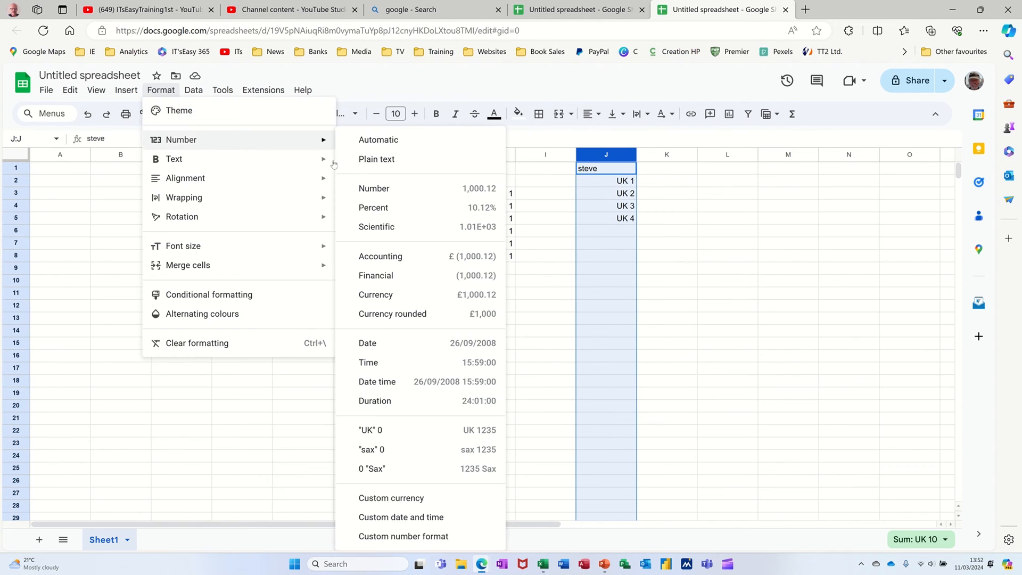
{"action": "left_click", "coordinate": [381, 536]}
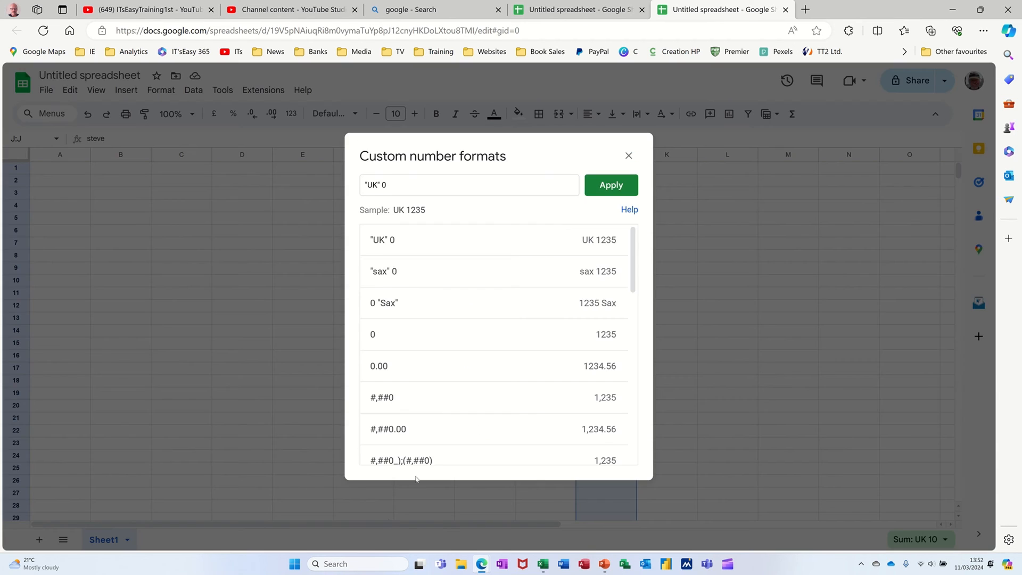
{"action": "scroll", "coordinate": [465, 276], "scroll_direction": "down", "scroll_amount": 1}
{"action": "scroll", "coordinate": [466, 276], "scroll_direction": "down", "scroll_amount": 10}
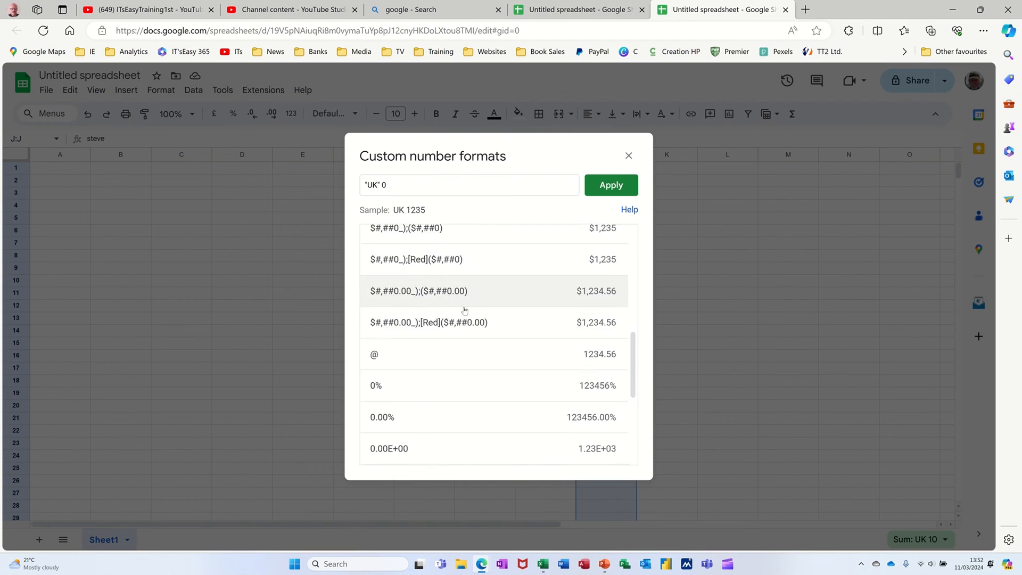
{"action": "scroll", "coordinate": [472, 326], "scroll_direction": "down", "scroll_amount": 1}
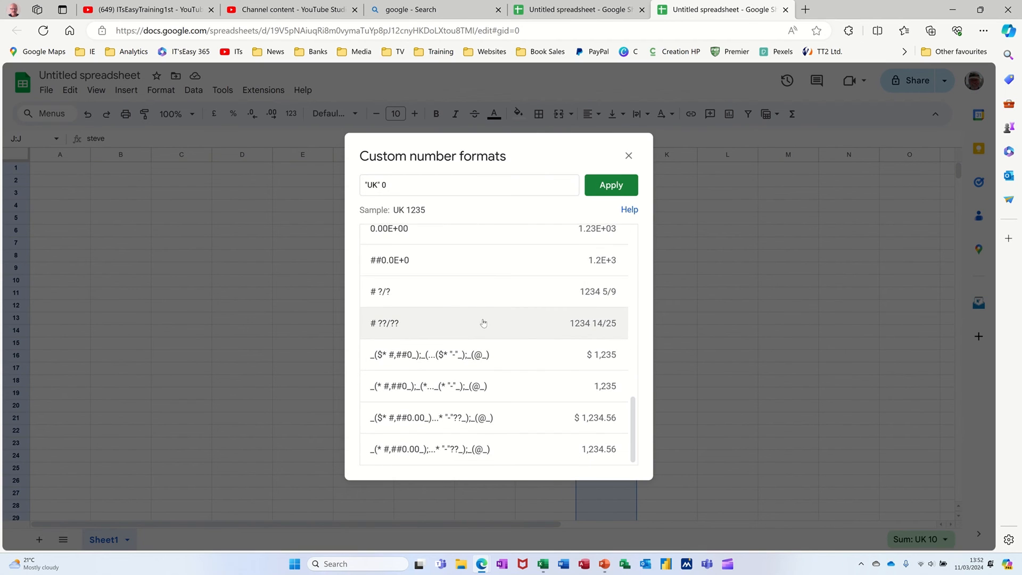
{"action": "left_click", "coordinate": [621, 155]}
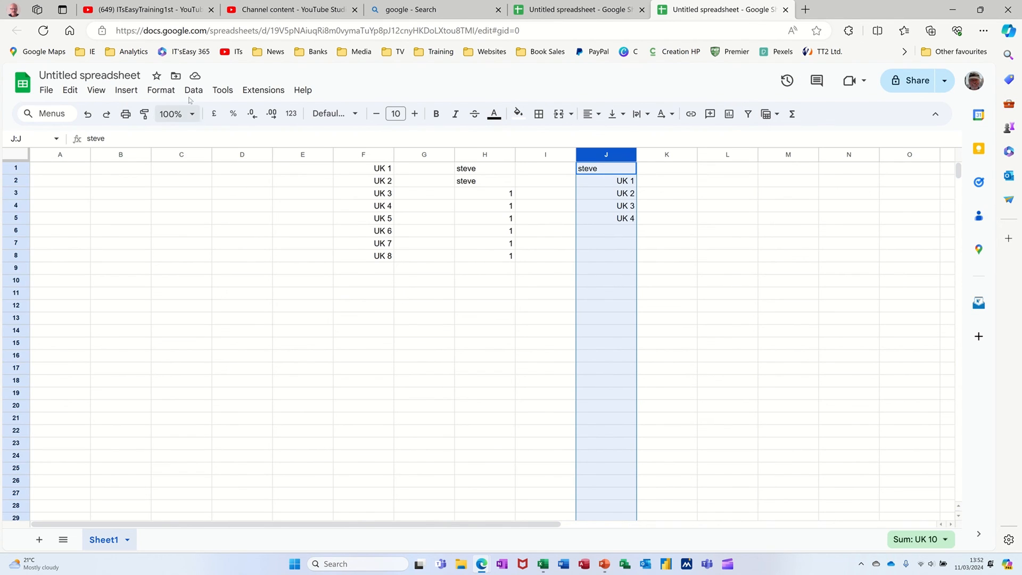
{"action": "left_click", "coordinate": [165, 91]}
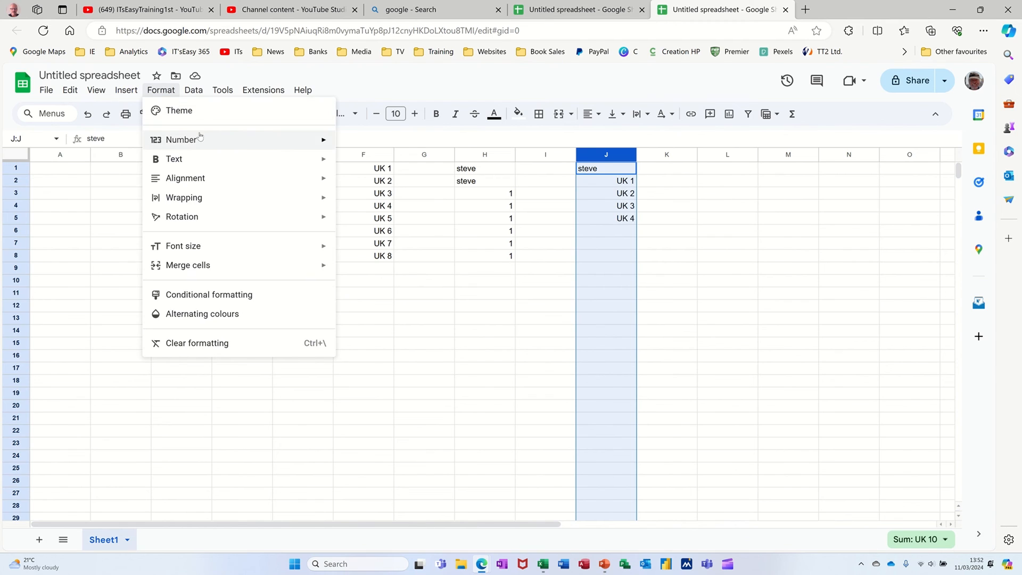
{"action": "mouse_move", "coordinate": [210, 160]}
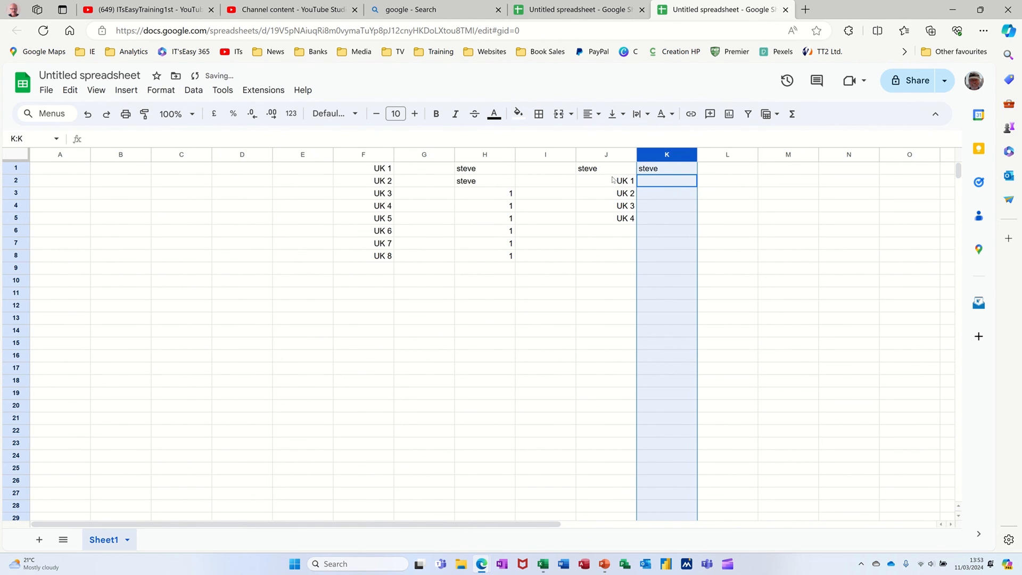
- Inspect the underlying values of the prefixed cells J2 and F7
{"action": "left_click", "coordinate": [610, 182]}
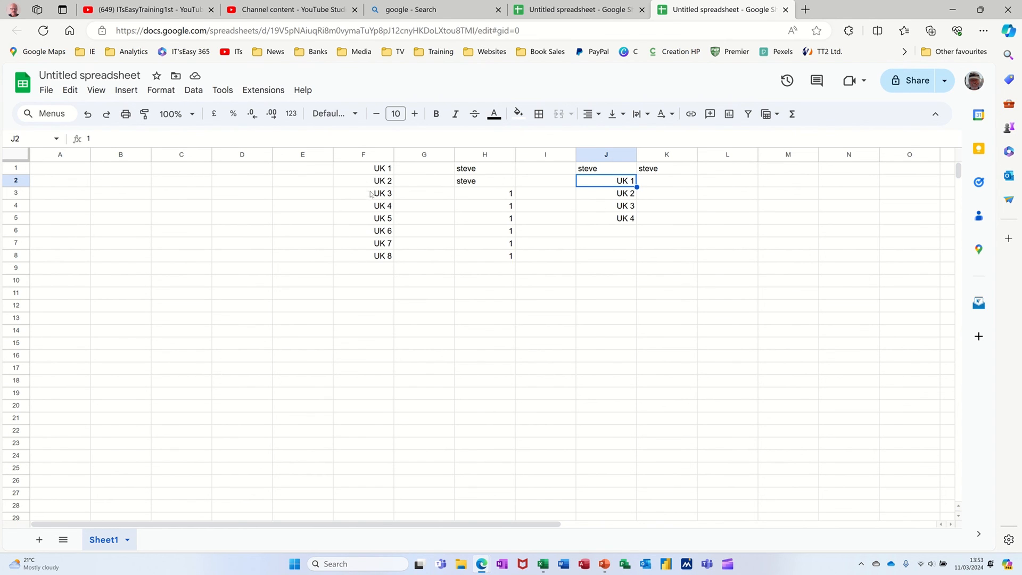
{"action": "left_click", "coordinate": [376, 245]}
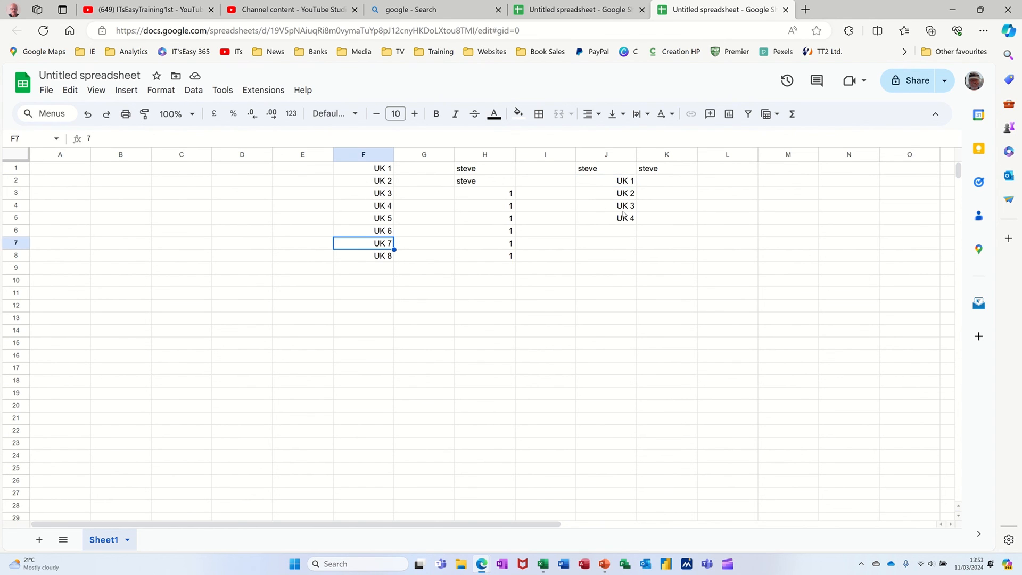